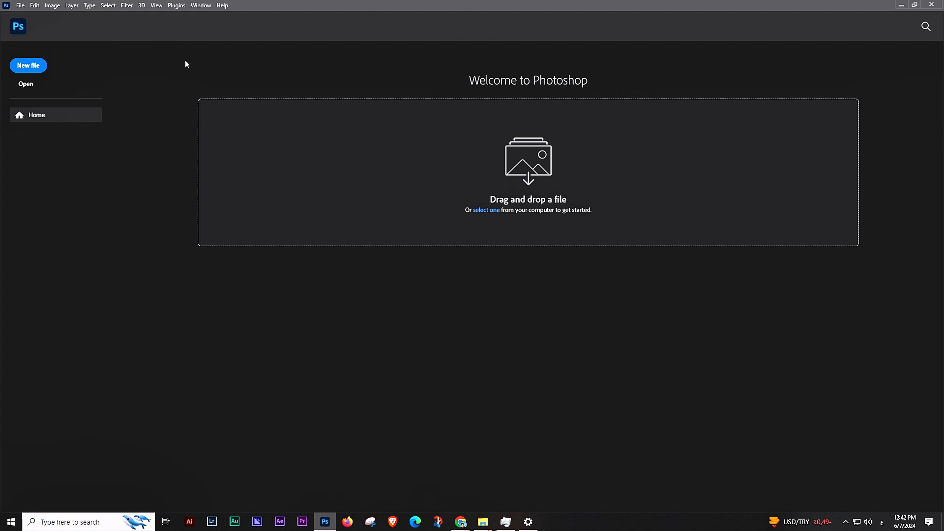
left_click(31, 67)
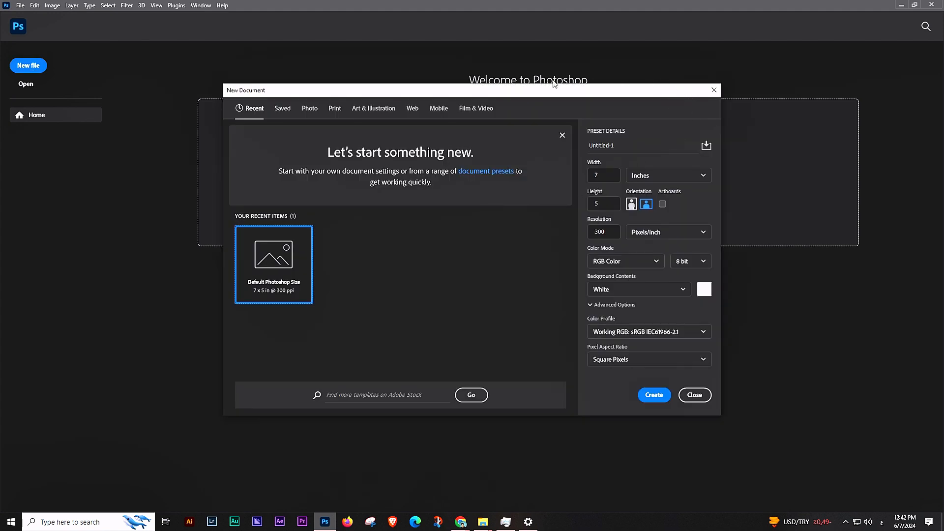
left_click(701, 399)
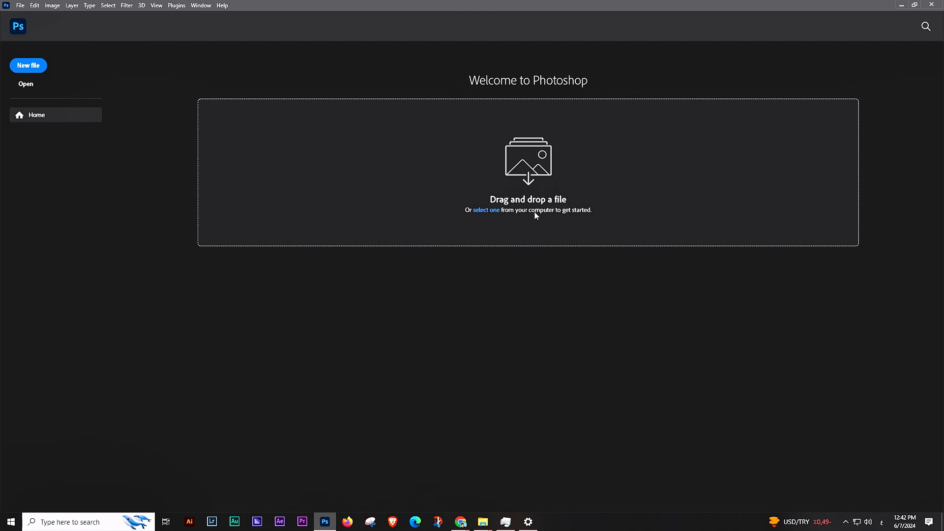
left_click(33, 88)
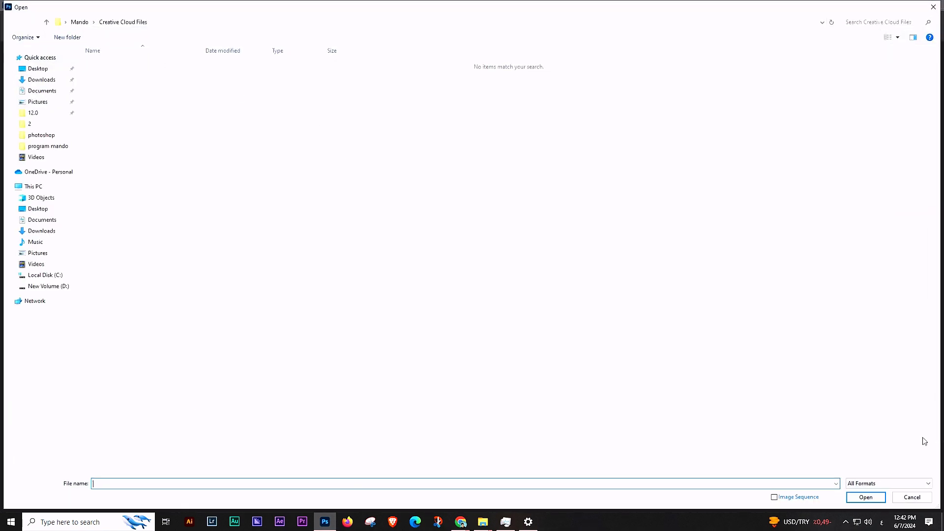
left_click(913, 498)
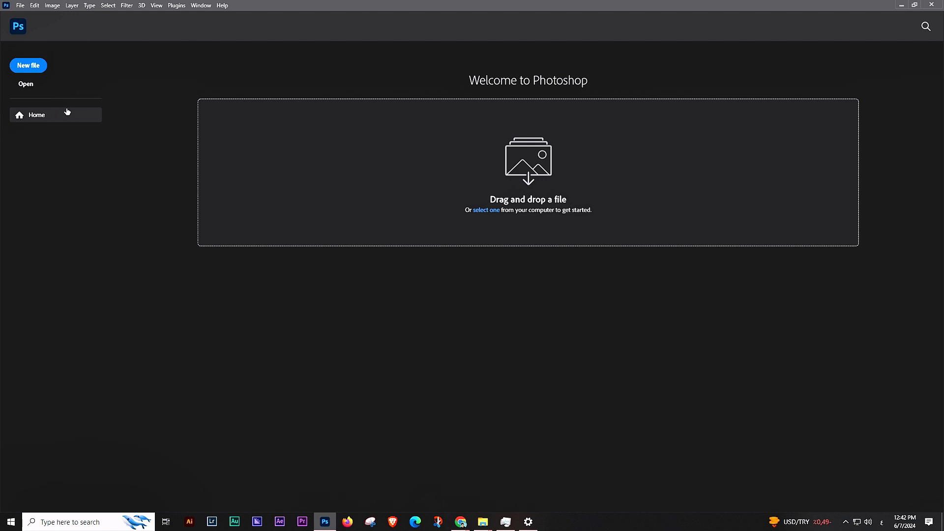
- Start a new document measured in pixels, with a width of 2000 and a height of 200
left_click(37, 66)
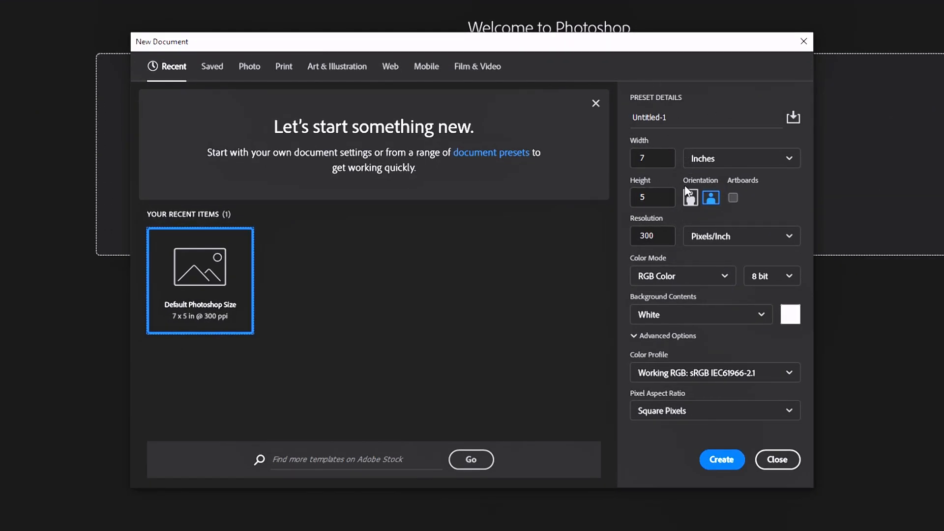
left_click(702, 161)
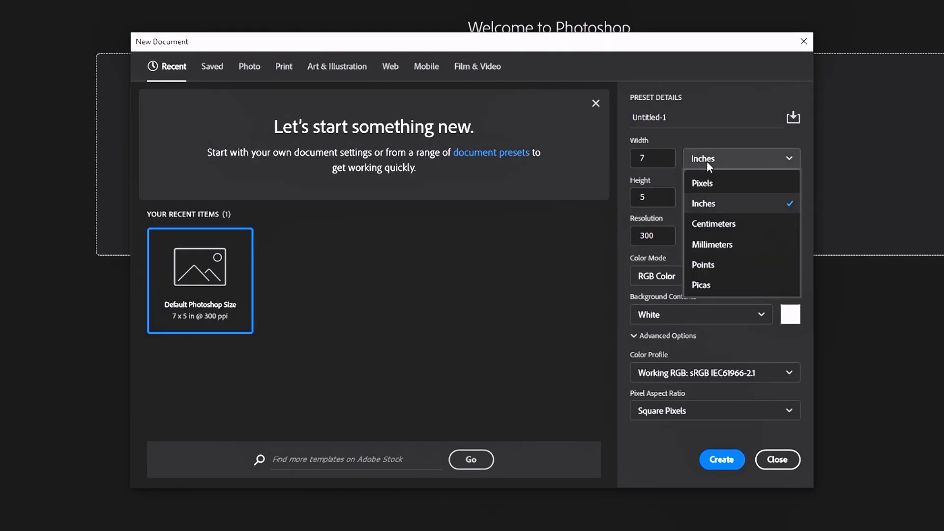
left_click(703, 183)
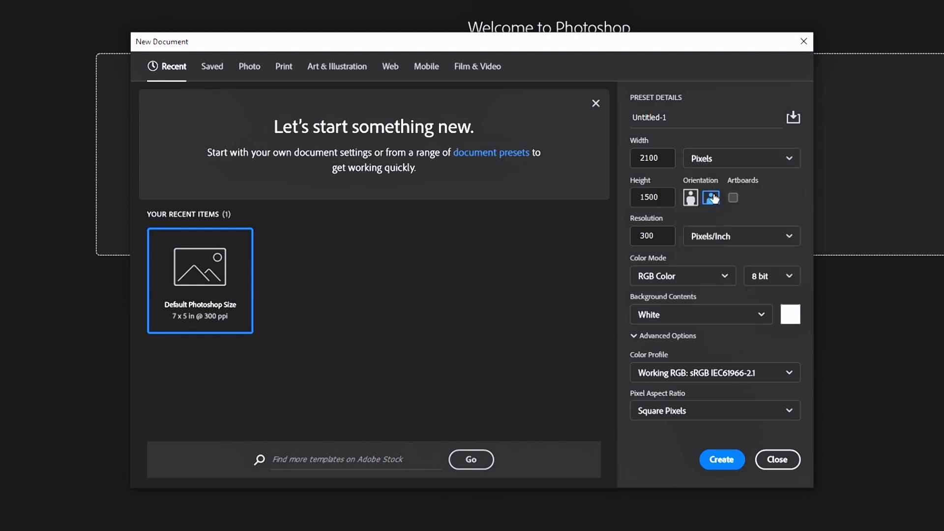
left_click(666, 157)
double_click(666, 157)
type("2000")
key("Tab")
type("200")
- Set the new document's resolution to 72 pixels/inch and its height to 2000 pixels
left_click(673, 236)
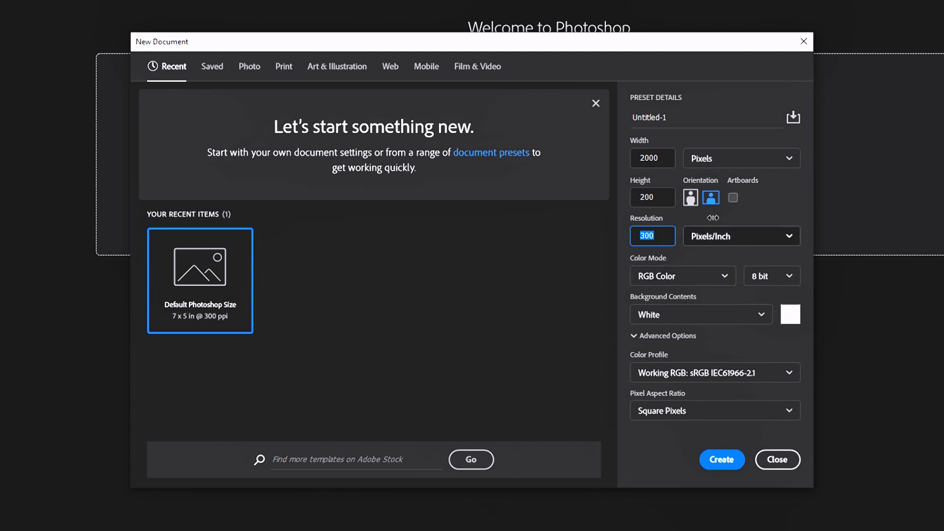
type("72")
double_click(656, 232)
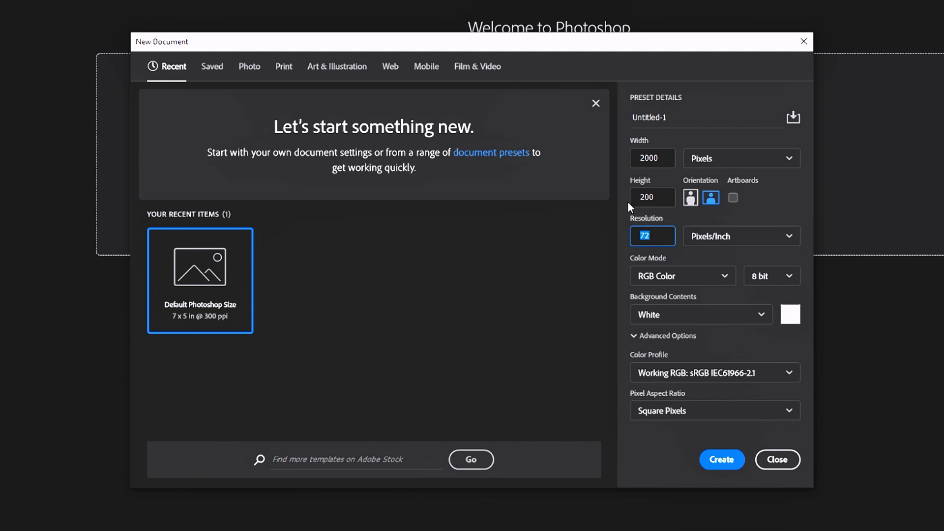
type("300")
left_click(571, 255)
double_click(659, 236)
type("72")
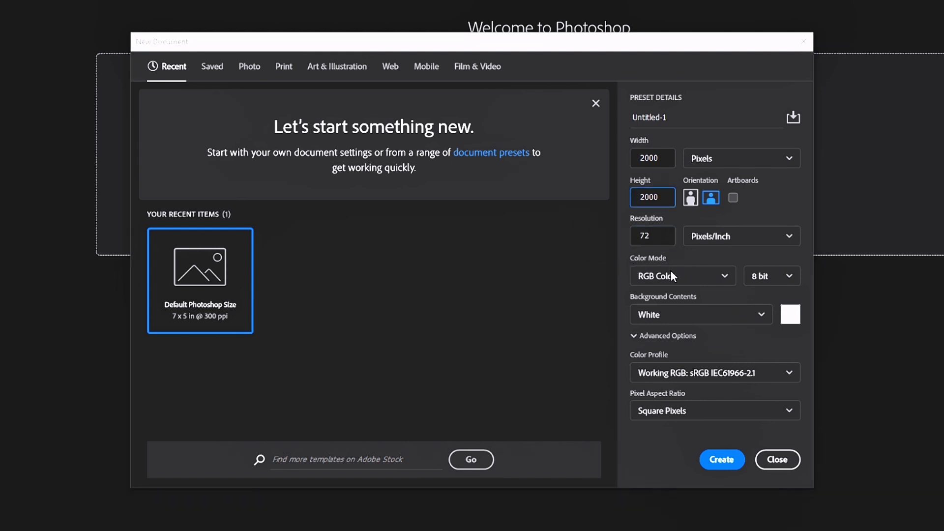
- Keep RGB Color as the color mode and create the document
left_click(671, 276)
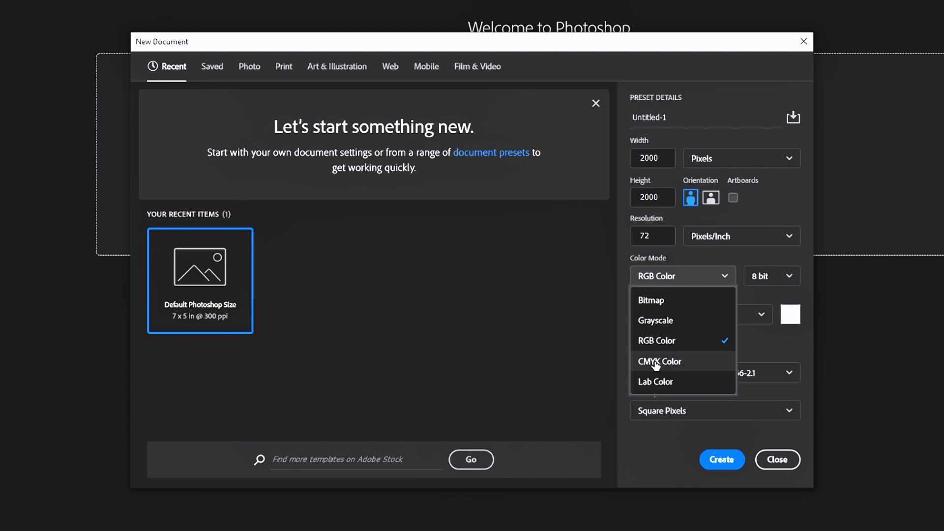
left_click(786, 293)
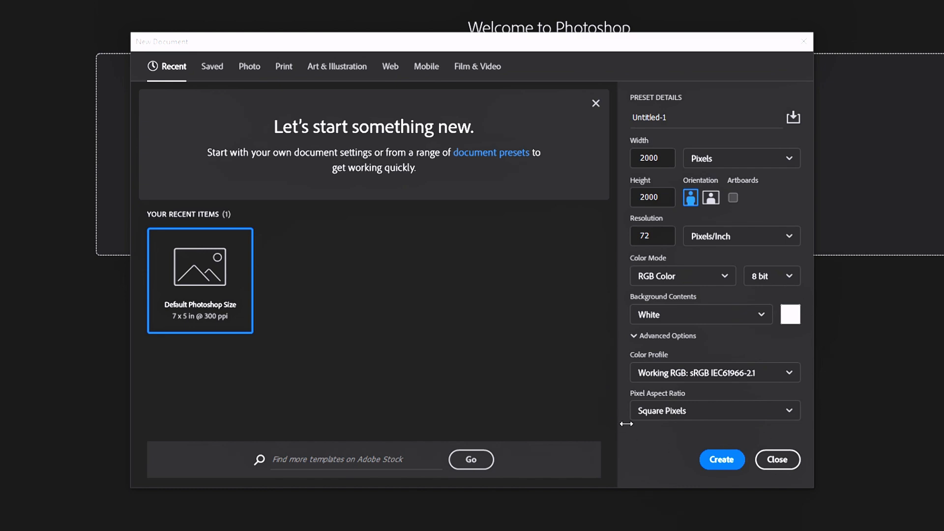
left_click(722, 462)
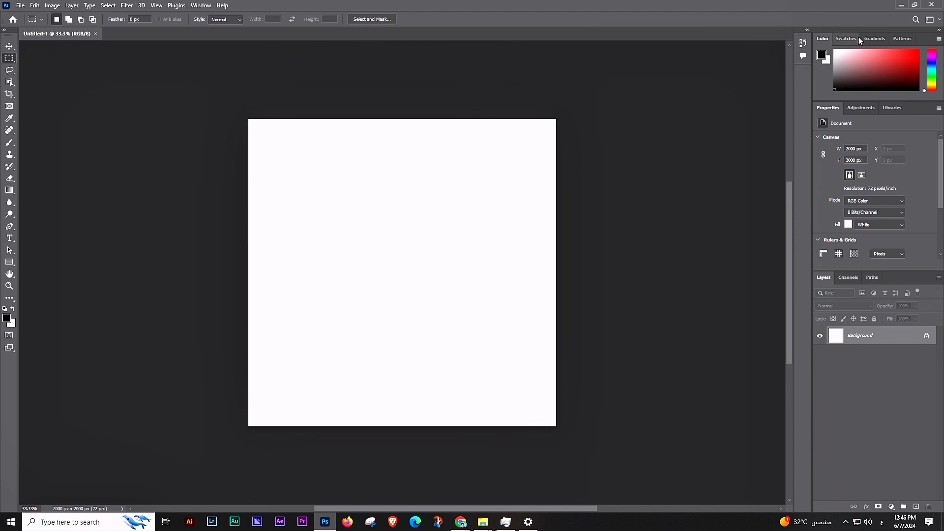
- Float the Swatches and Gradients panels over the workspace, and restore the layout by resetting the Essentials workspace
left_click_drag(897, 31, 290, 174)
left_click_drag(598, 103, 126, 168)
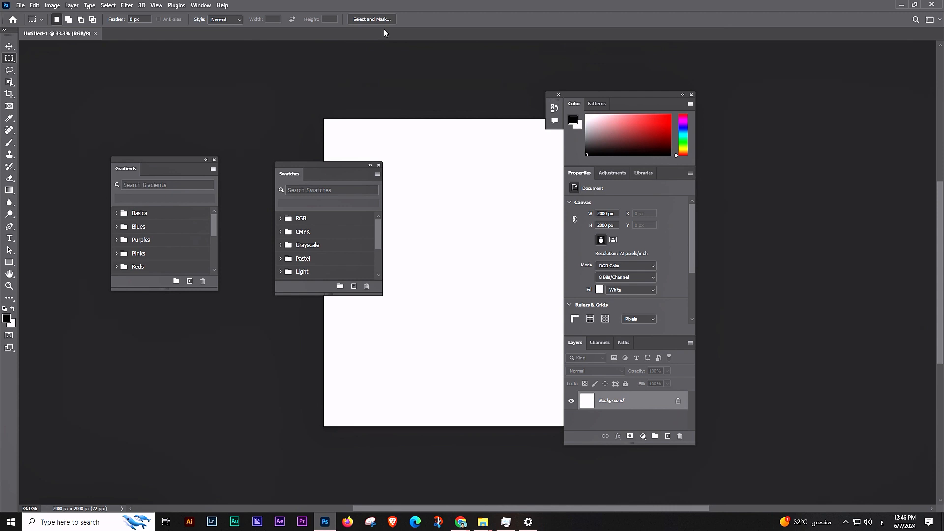
left_click(201, 7)
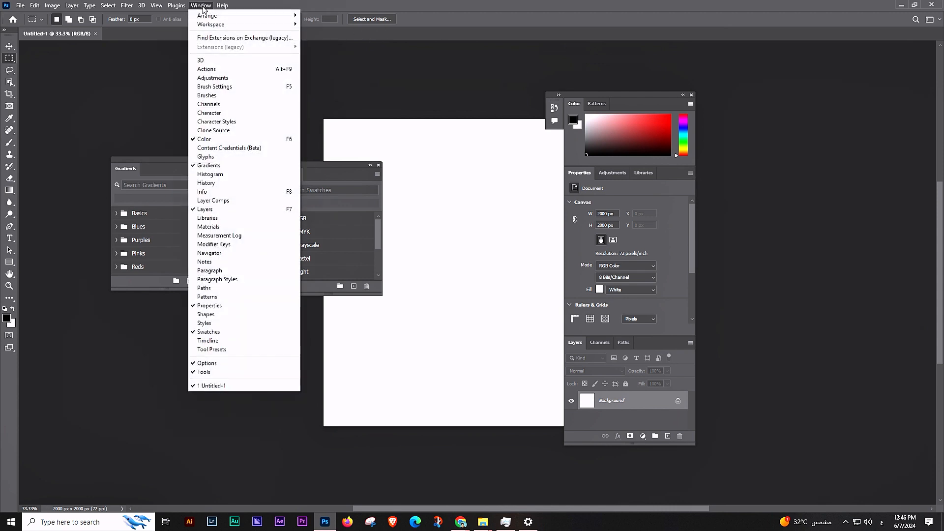
mouse_move(216, 25)
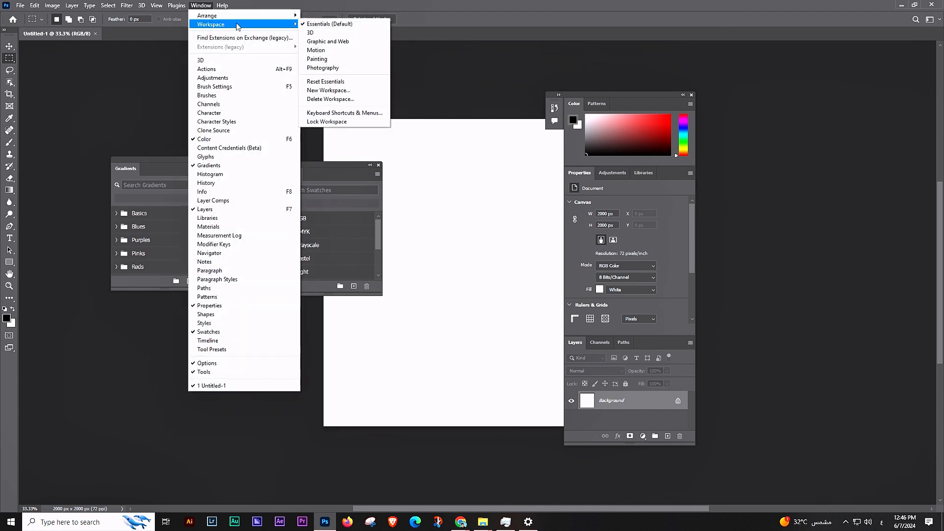
left_click(343, 84)
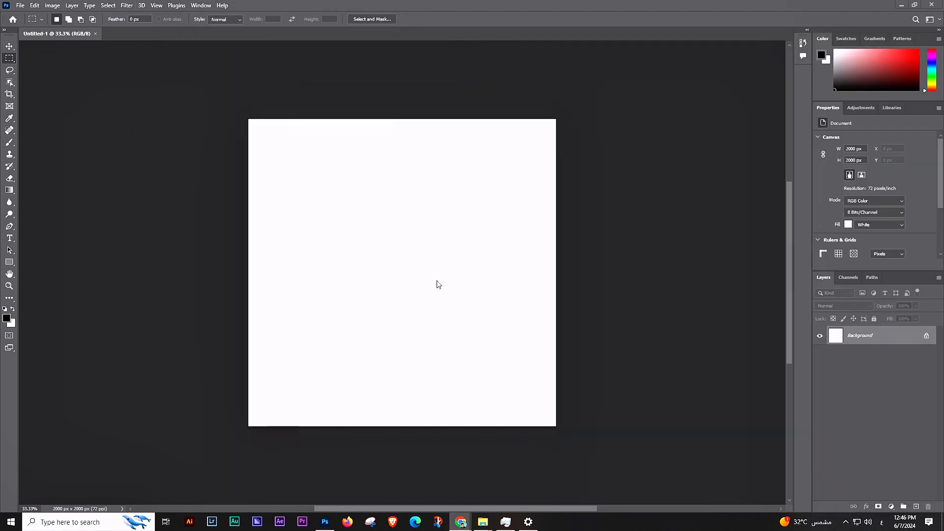
- Detach the Swatches and Color panels from the dock and reset the Essentials workspace
left_click_drag(846, 38, 672, 46)
left_click_drag(819, 42, 660, 183)
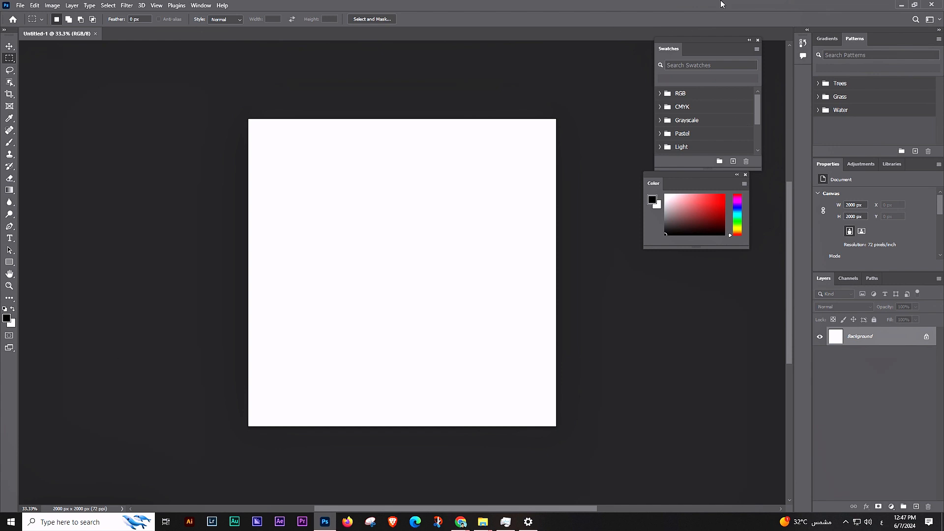
left_click(201, 6)
mouse_move(227, 24)
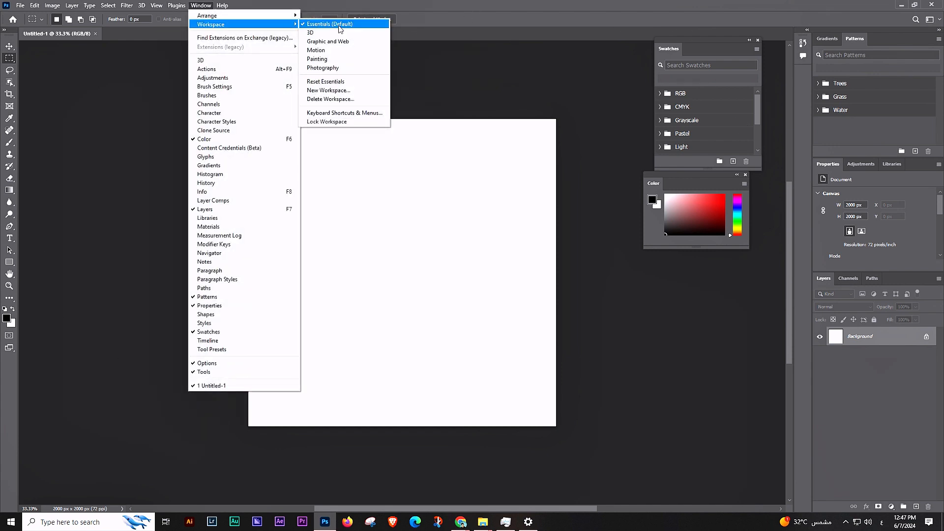
left_click(353, 82)
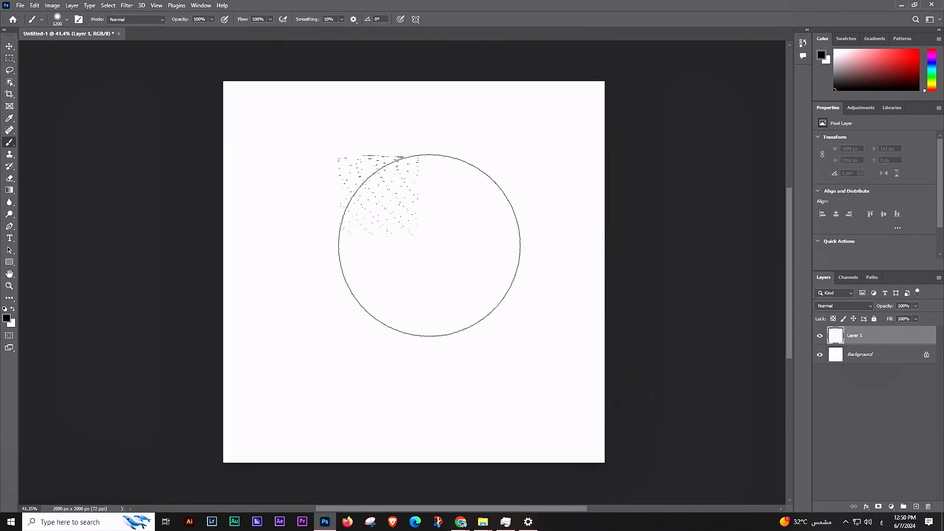
- Paint one soft black spot on Layer 1 with the 1200 px brush and examine its pixels up close
left_click(428, 247)
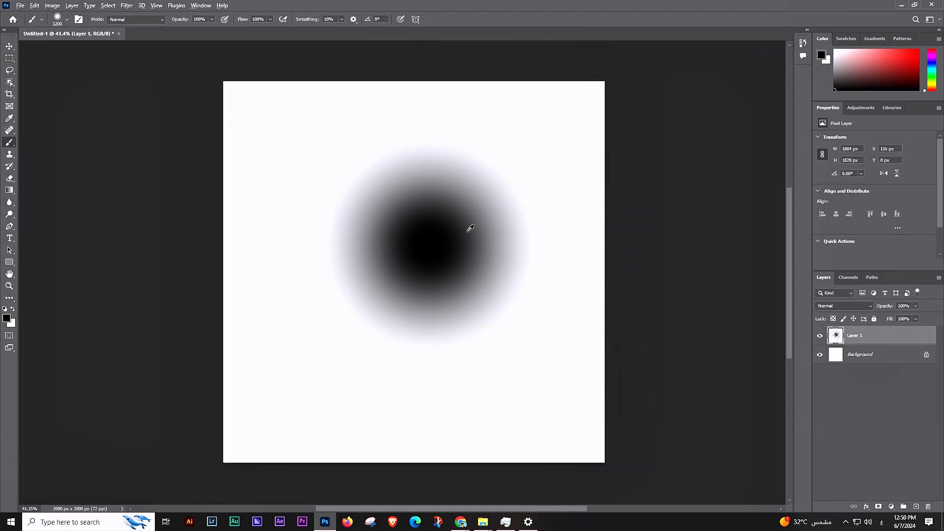
scroll(471, 228, "up", 10)
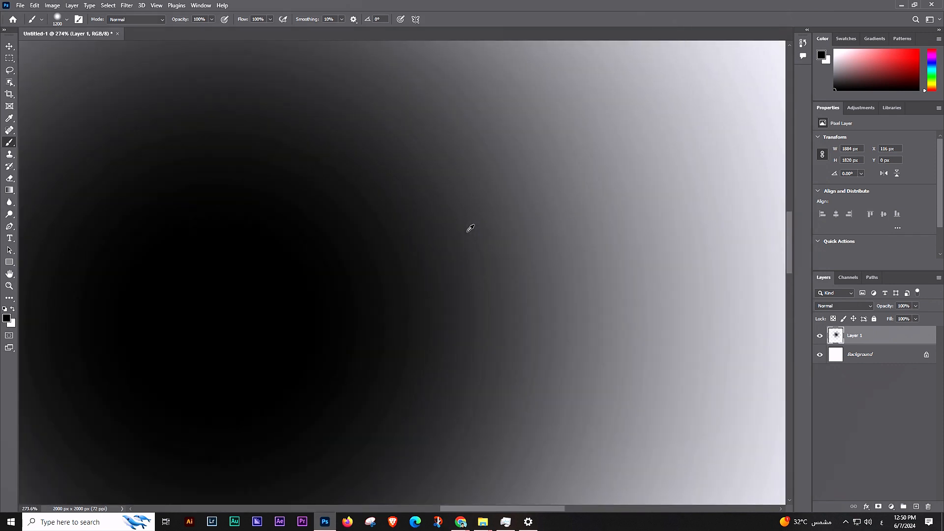
scroll(478, 230, "up", 5)
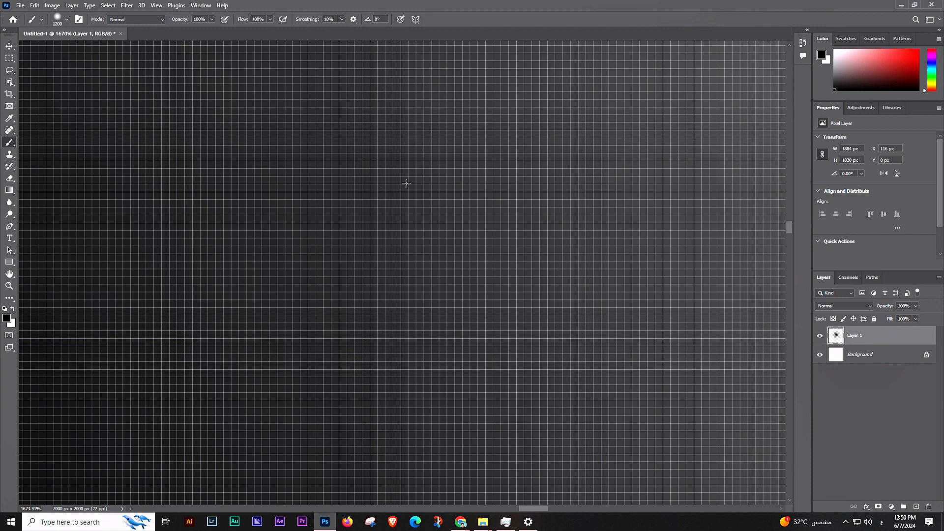
scroll(406, 183, "down", 15)
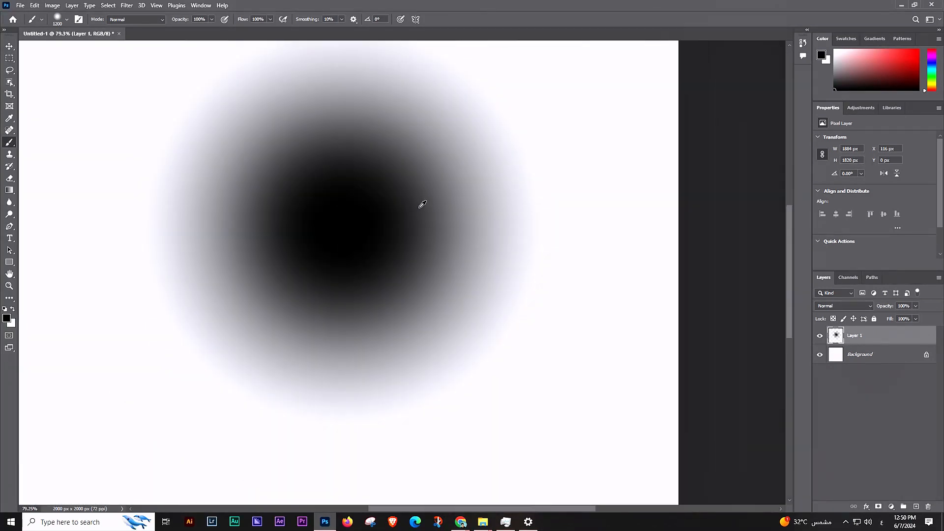
scroll(423, 204, "down", 2)
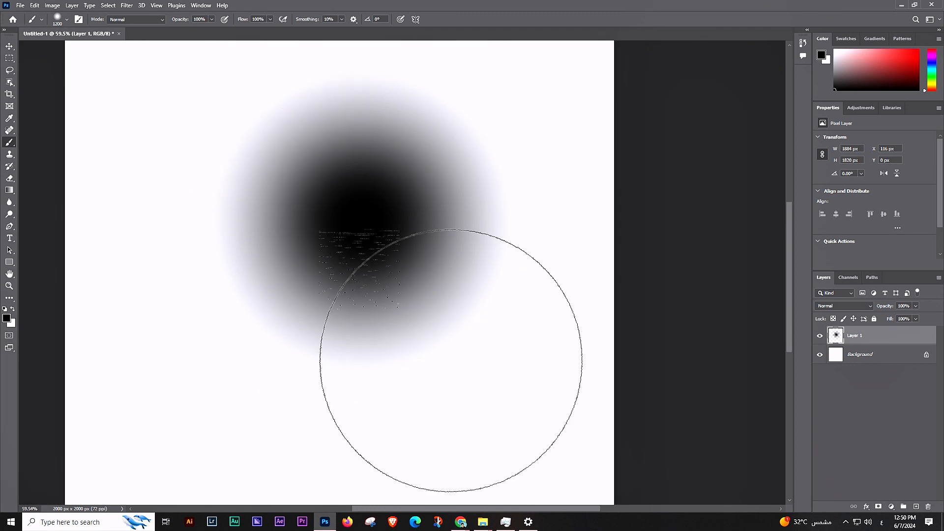
key("alt+Tab")
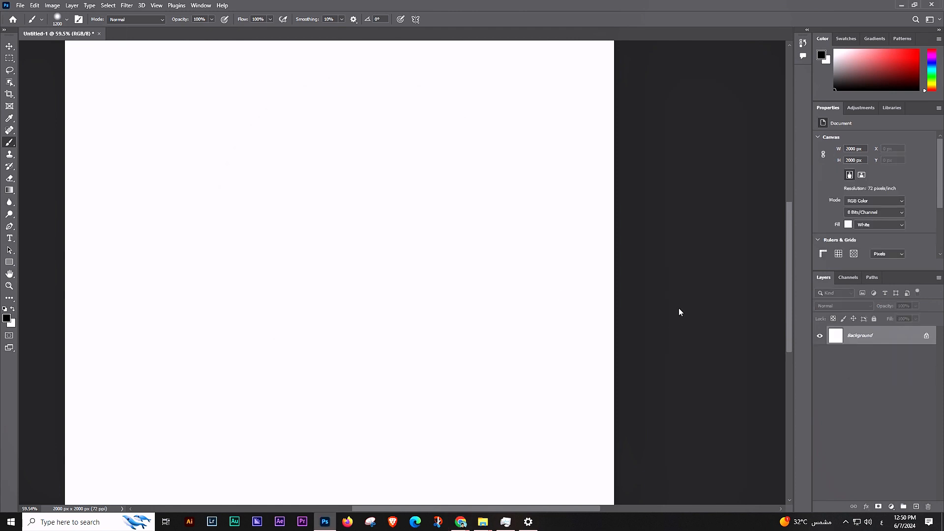
- Toggle the Layers panel off and back on
scroll(679, 308, "down", 5)
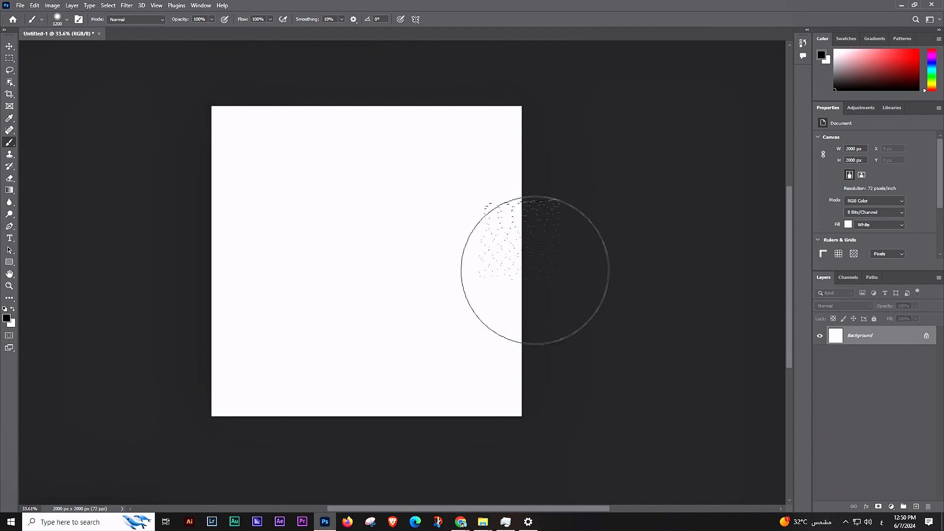
key("v")
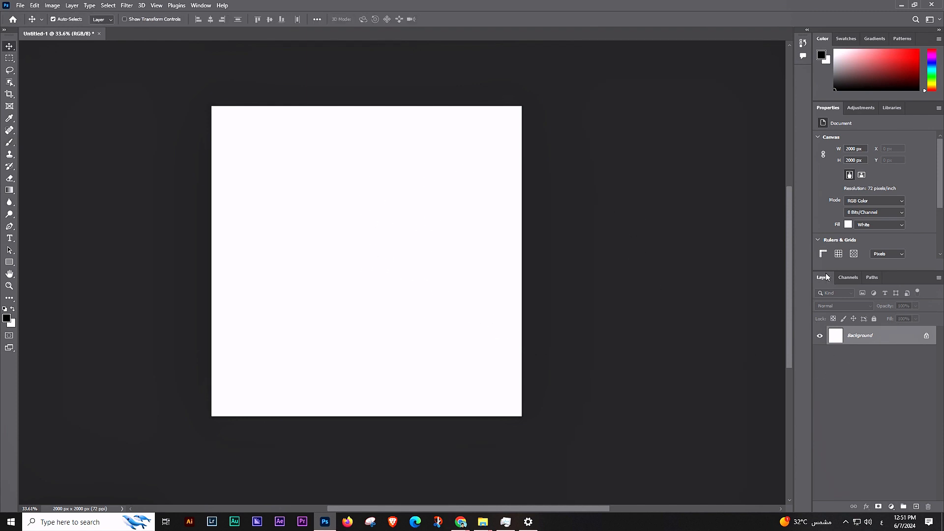
left_click(194, 7)
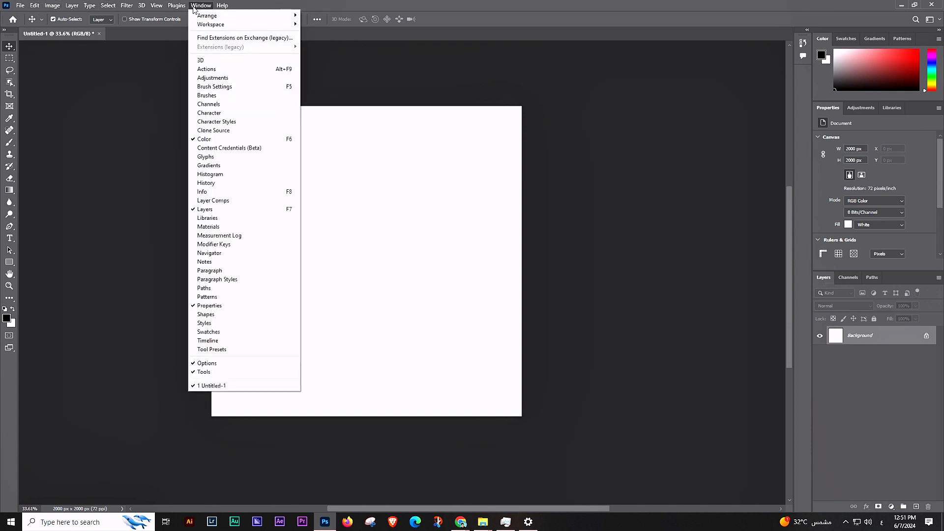
left_click(199, 210)
key("F7")
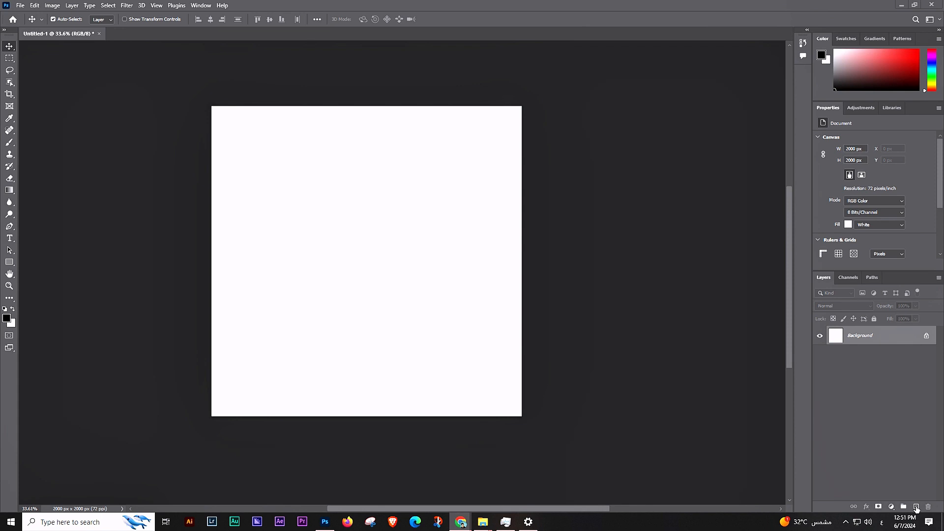
- Add a new layer above the background and paint a soft black spot on it with the 1200 px brush
left_click(917, 508)
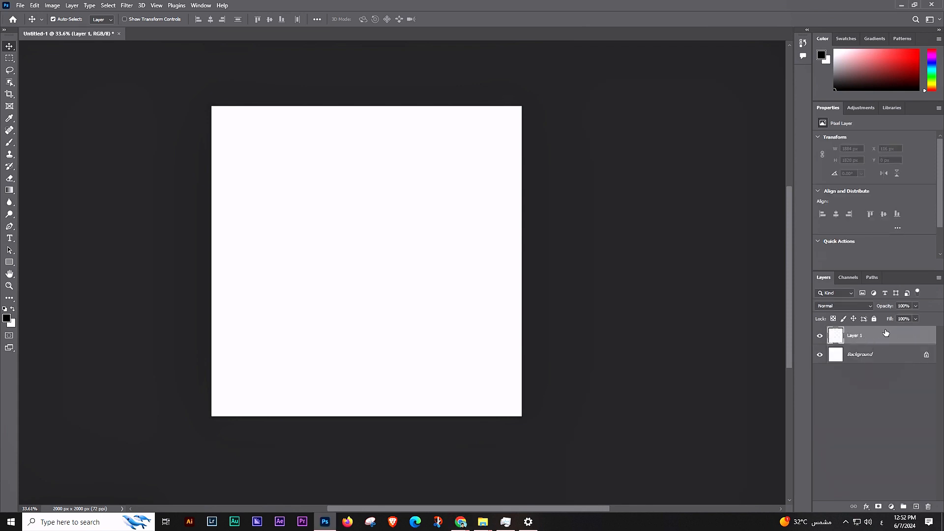
key("b")
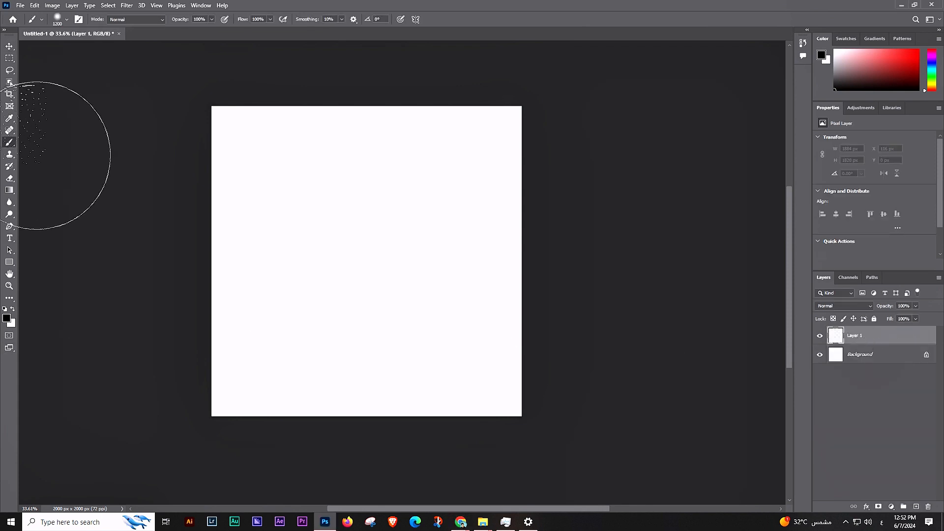
left_click(393, 242)
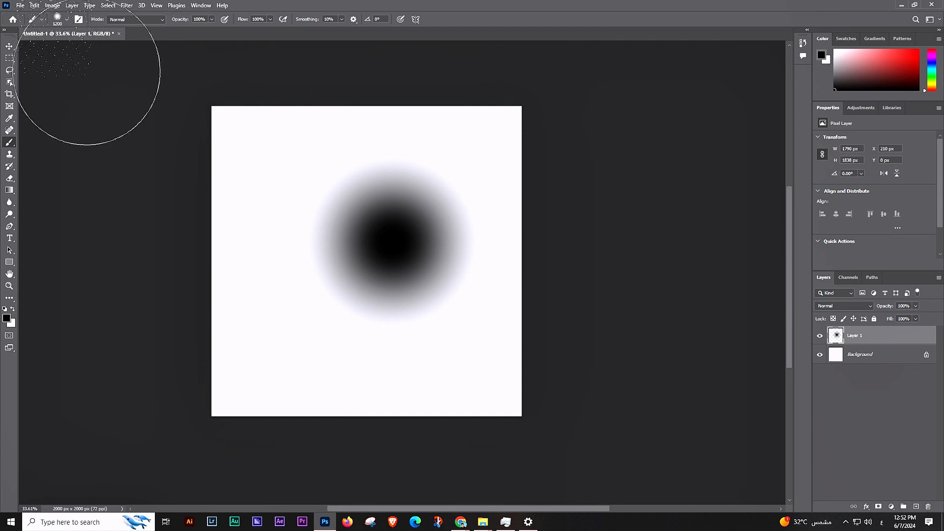
- Move the painted spot on Layer 1 about 300 px left and 80 px down with the Move tool
left_click(9, 47)
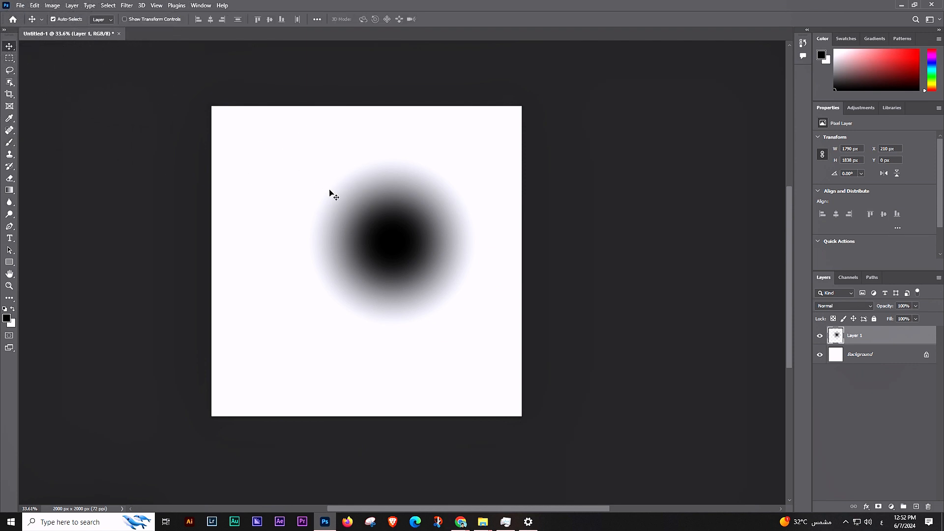
left_click_drag(408, 236, 363, 259)
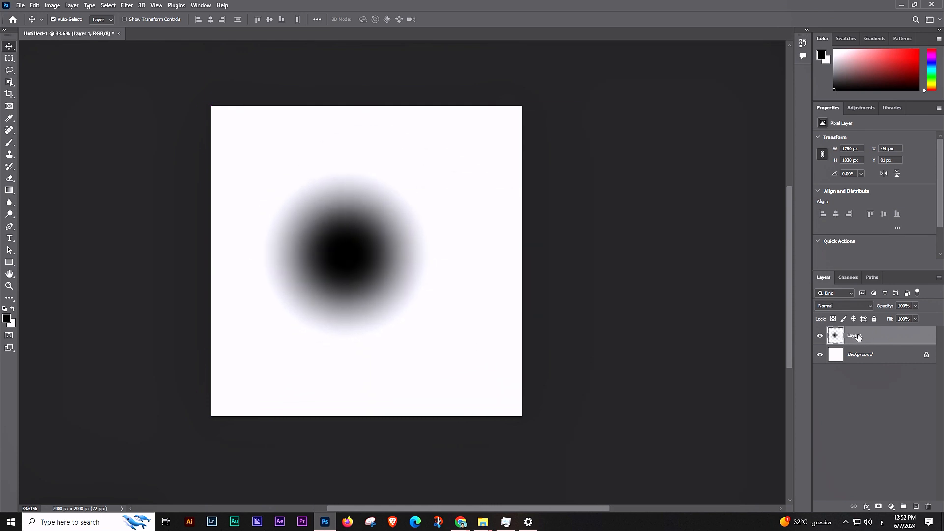
- Add a new layer above Layer 1 and paint a soft lime-green (#a0dd0c) spot overlapping the black one with the 1200 px brush
left_click(916, 507)
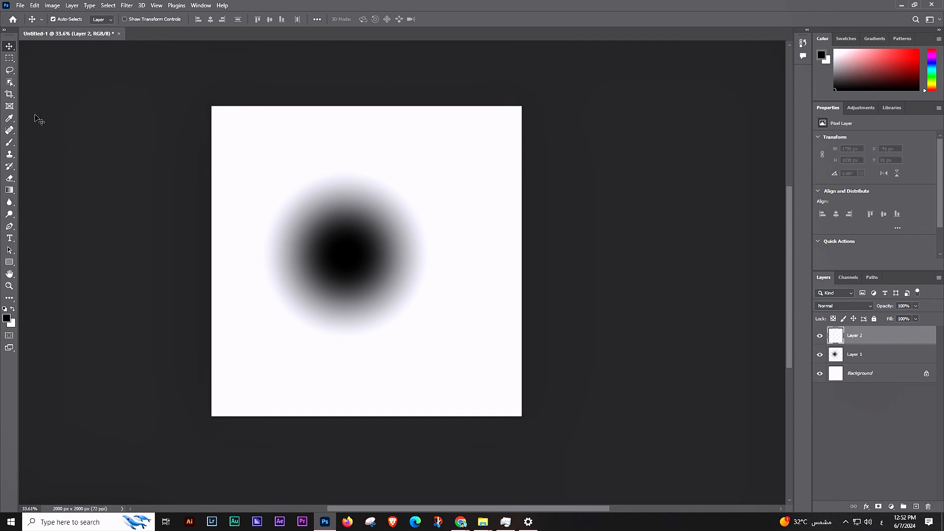
left_click(10, 142)
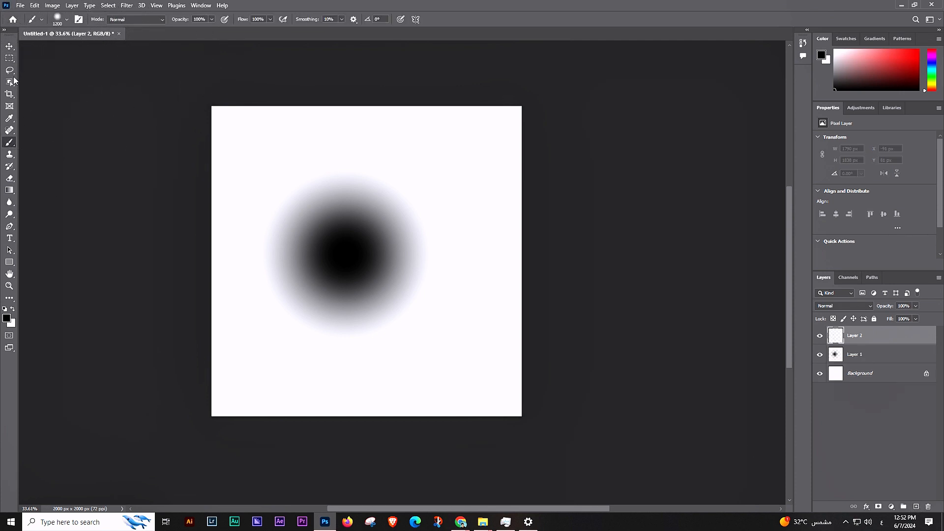
left_click(9, 322)
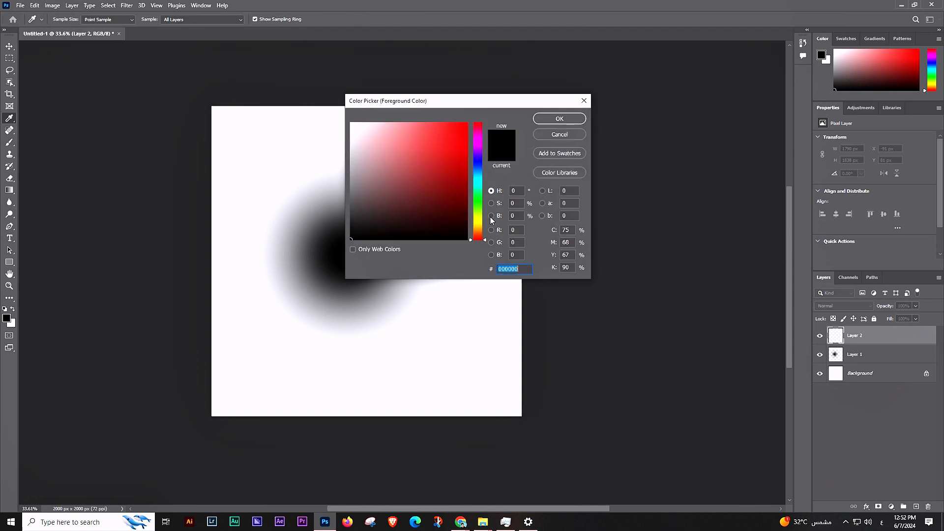
left_click(467, 225)
left_click(478, 215)
left_click_drag(463, 156, 462, 143)
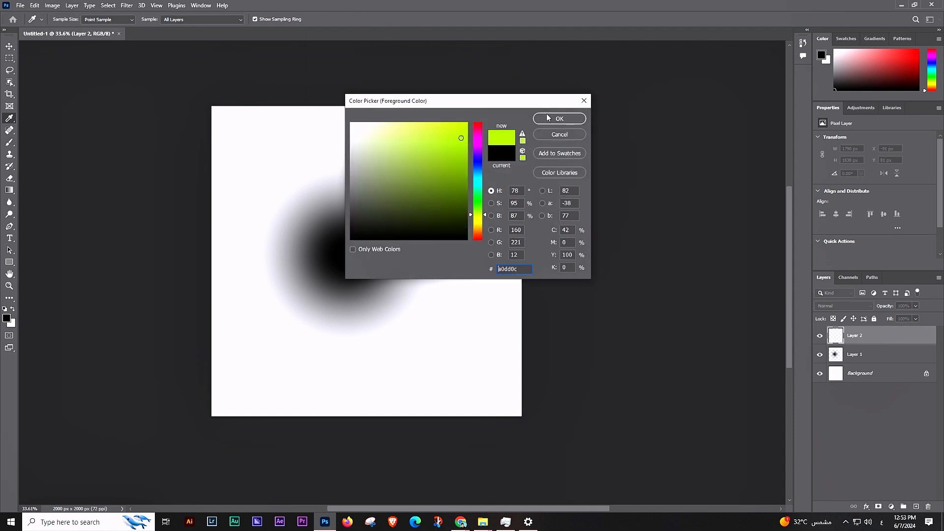
left_click(560, 118)
mouse_move(324, 256)
left_mouse_down()
mouse_move(411, 267)
mouse_move(431, 255)
left_mouse_up()
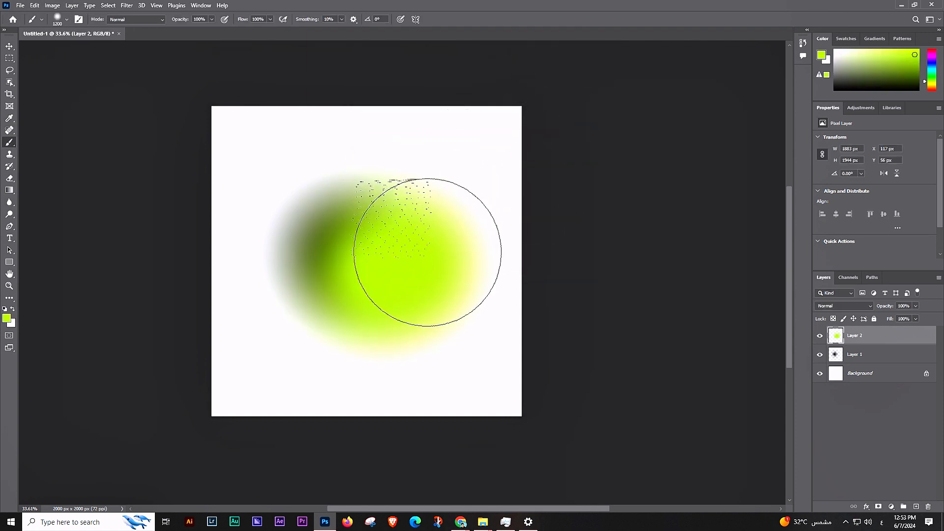
- Move the green spot on Layer 2 about 360 px right and 56 px up, and the black spot on Layer 1 about 300 px left
left_click(9, 47)
left_click_drag(415, 259, 436, 248)
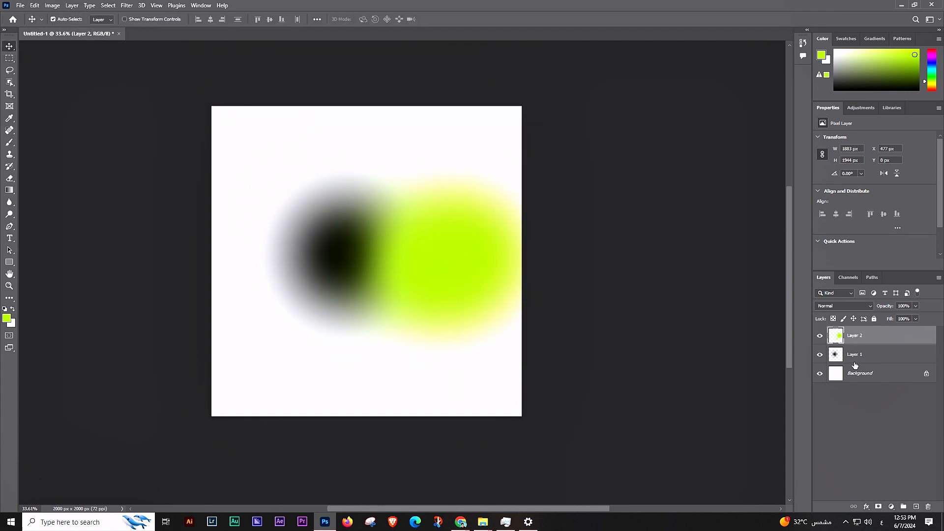
left_click(856, 358)
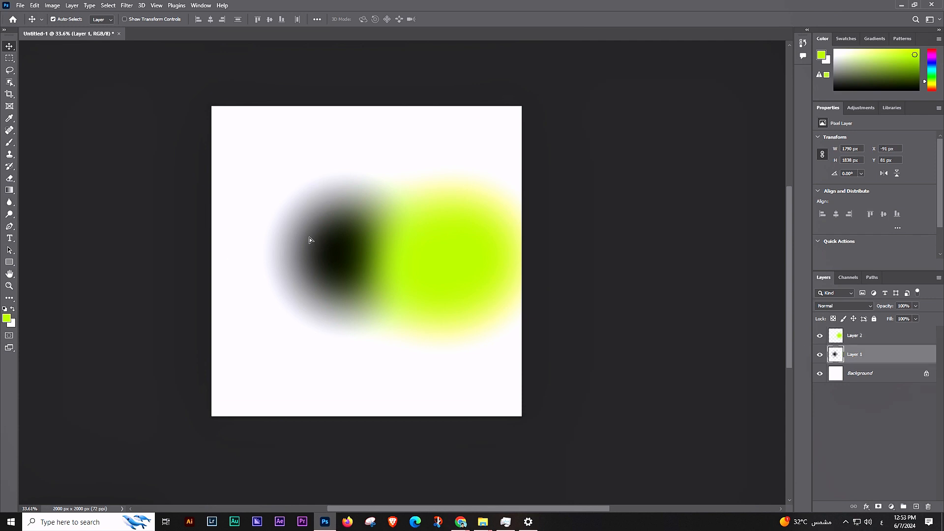
mouse_move(312, 238)
left_mouse_down()
mouse_move(248, 232)
mouse_move(250, 197)
mouse_move(310, 239)
left_mouse_up()
- Move the green spot toward the canvas's upper right, and back down beside the black spot to about X 209 px, Y 89 px
left_click_drag(490, 246, 518, 196)
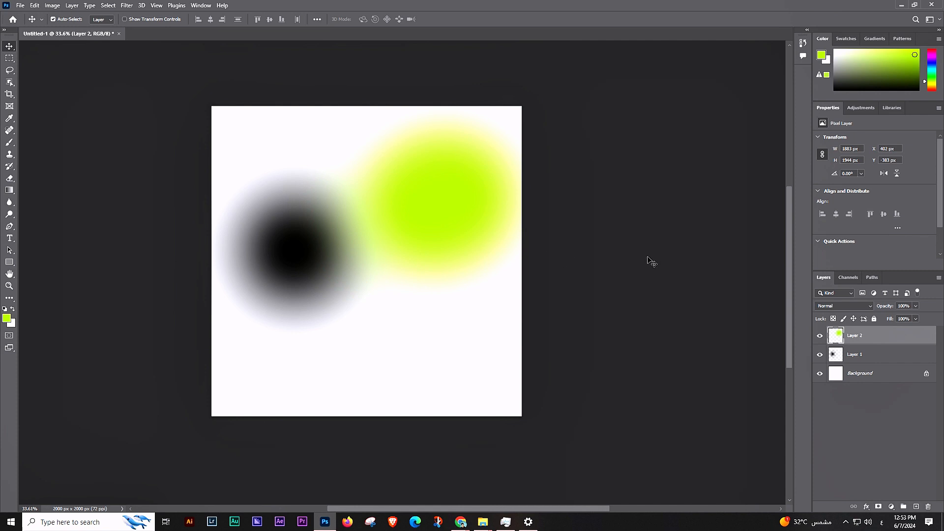
left_click(851, 359)
left_click_drag(457, 228, 426, 302)
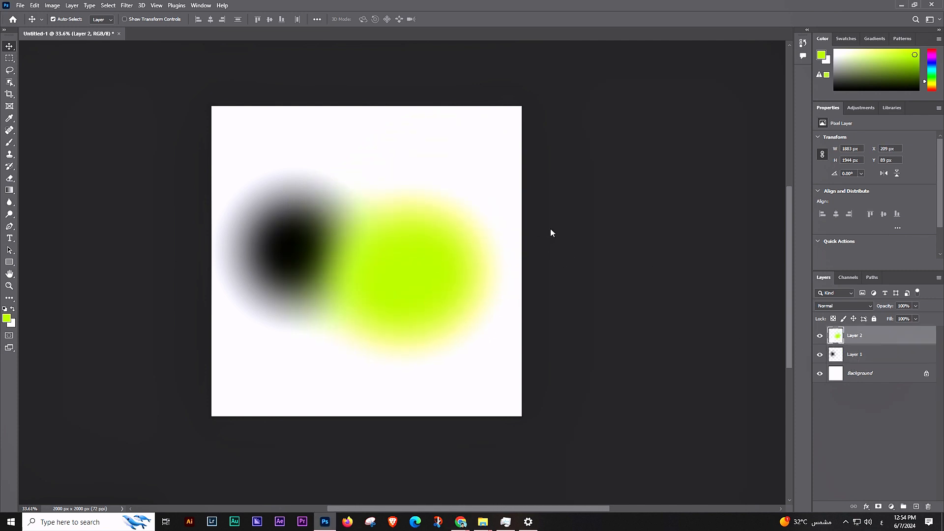